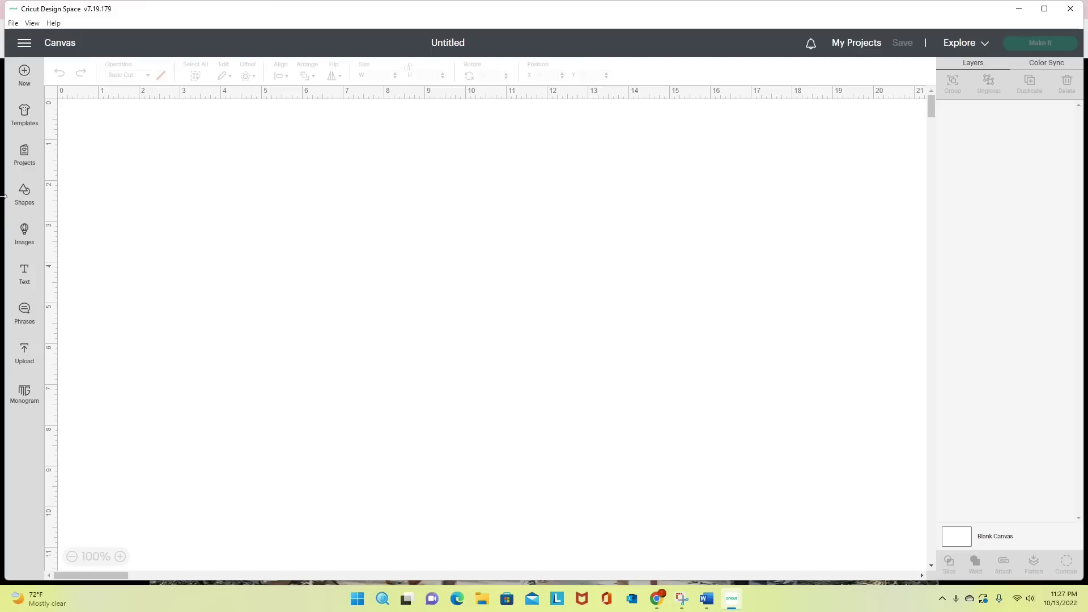
Browse the Halloween images within the Holidays category of the image library
click(25, 233)
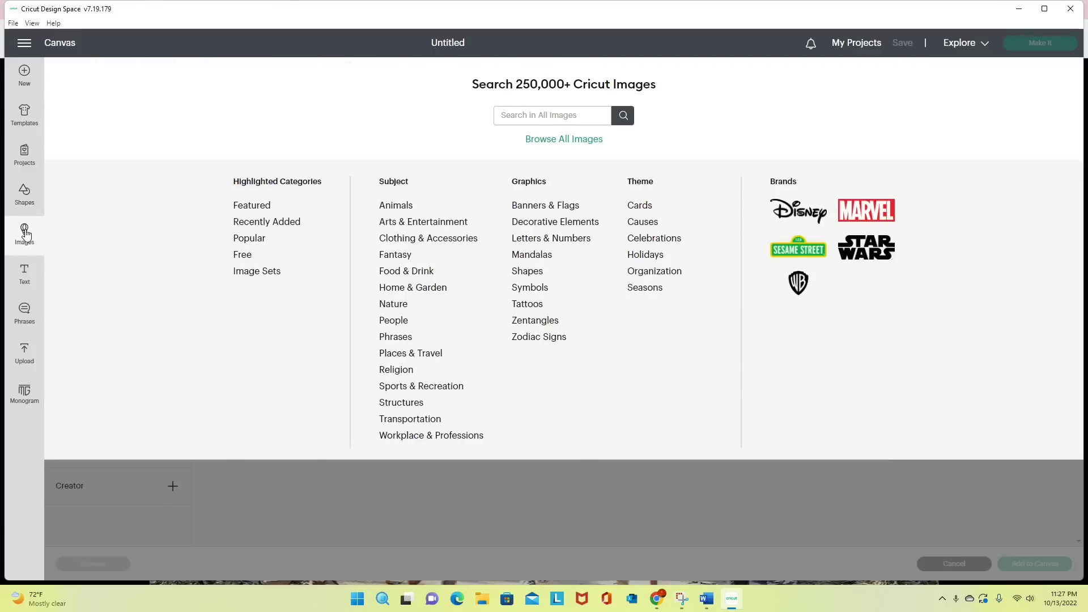
click(653, 259)
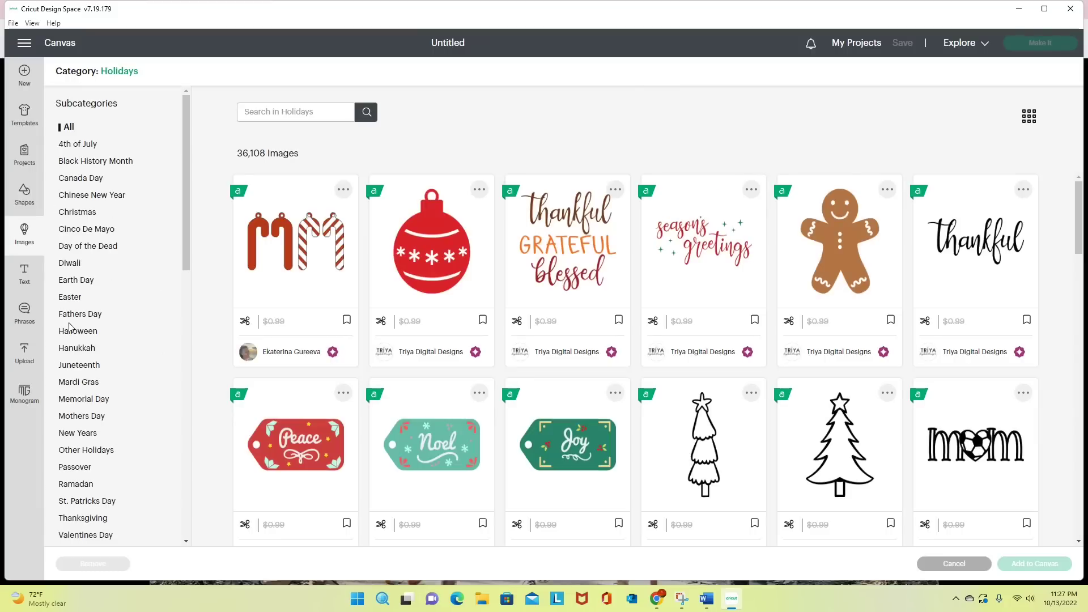
click(71, 331)
scroll(587, 334, down, 15)
scroll(815, 362, down, 15)
scroll(814, 357, down, 5)
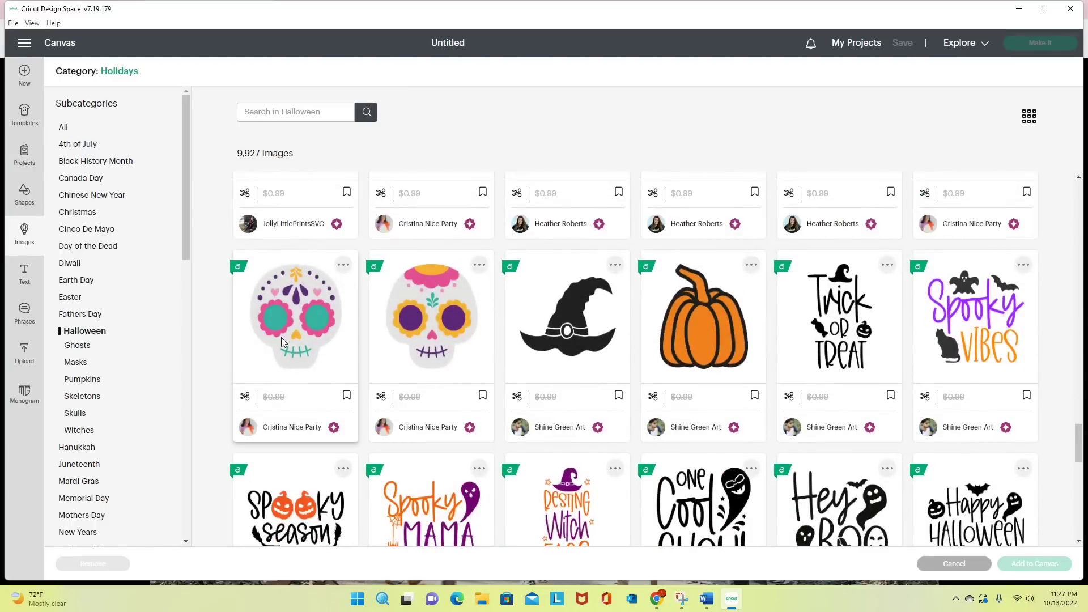
Add the sugar skull with teal eyes to the canvas and move it to about X 9.82, Y 0.472
click(283, 336)
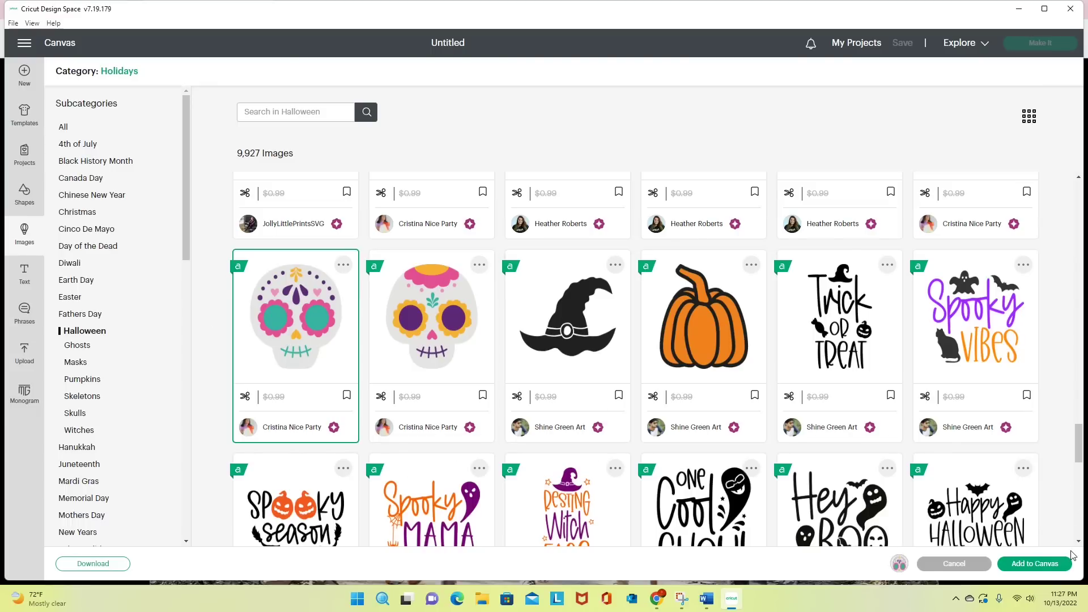
click(1035, 562)
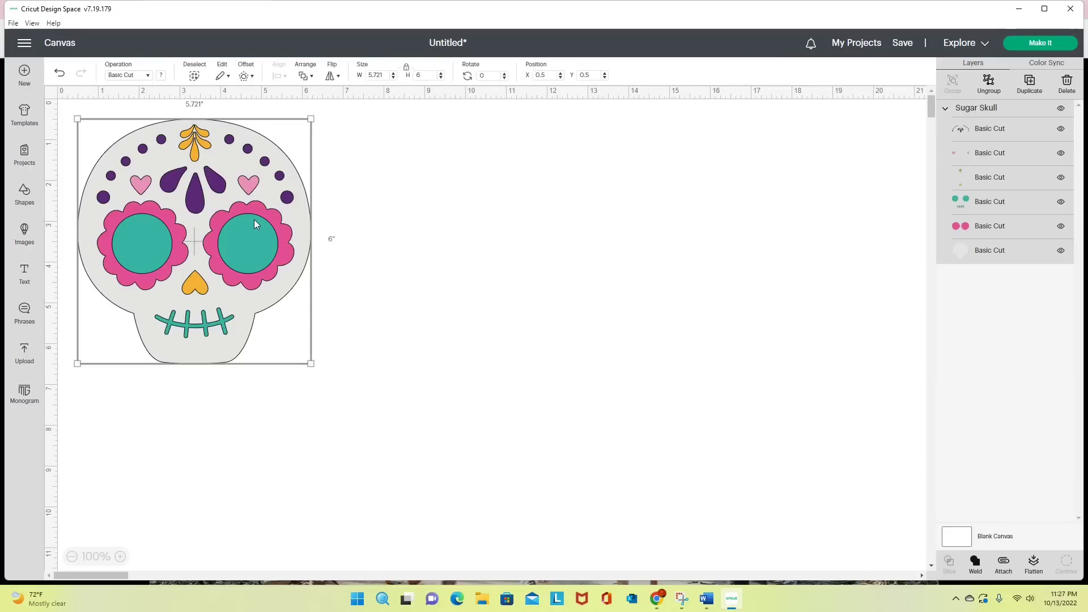
drag(254, 220, 634, 219)
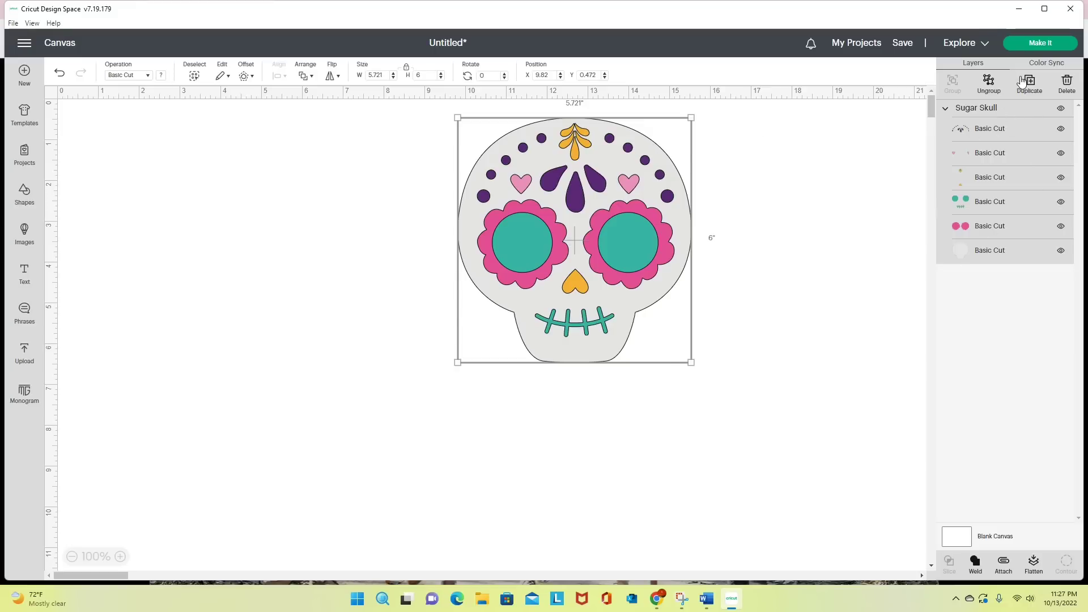
Select each of the six Basic Cut layers of the sugar skull in turn to examine which part it covers
click(1002, 130)
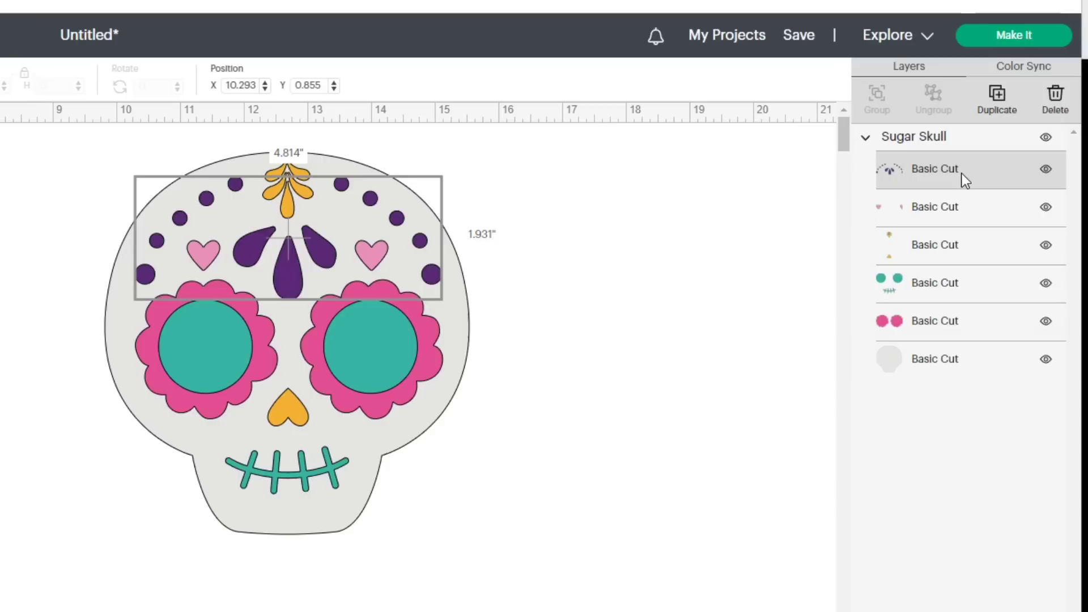
click(934, 210)
click(923, 252)
click(933, 278)
click(930, 327)
click(930, 365)
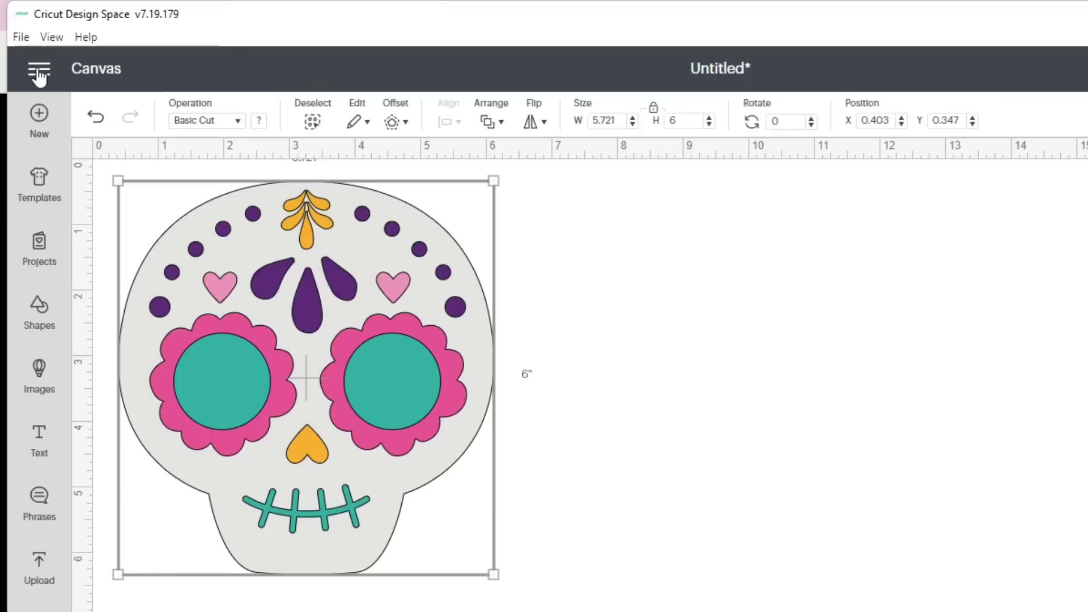
Change the Application Experience setting to Beta and apply it
click(38, 69)
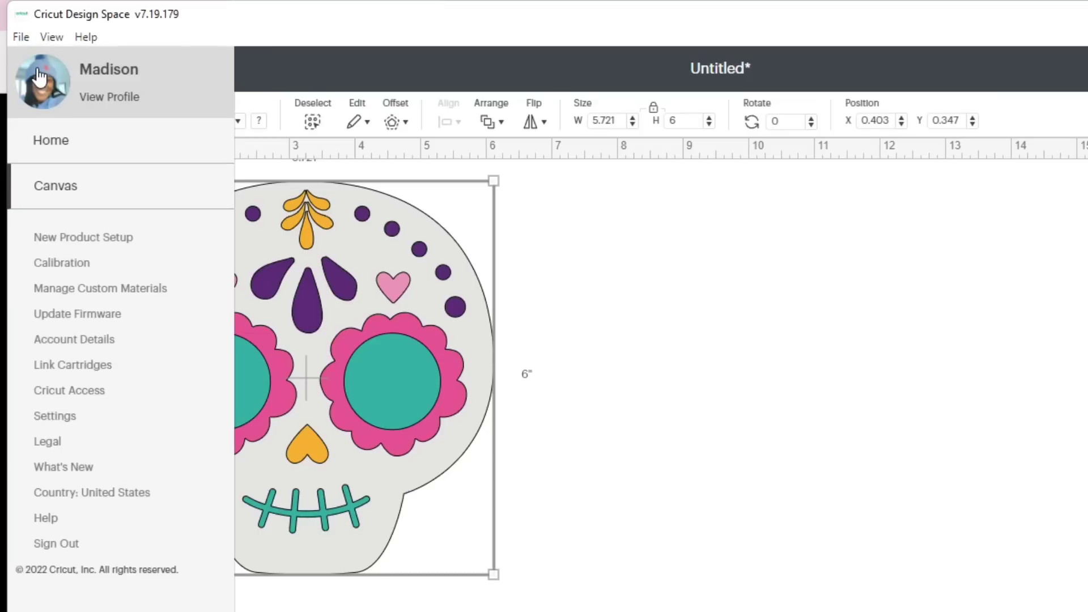
click(50, 416)
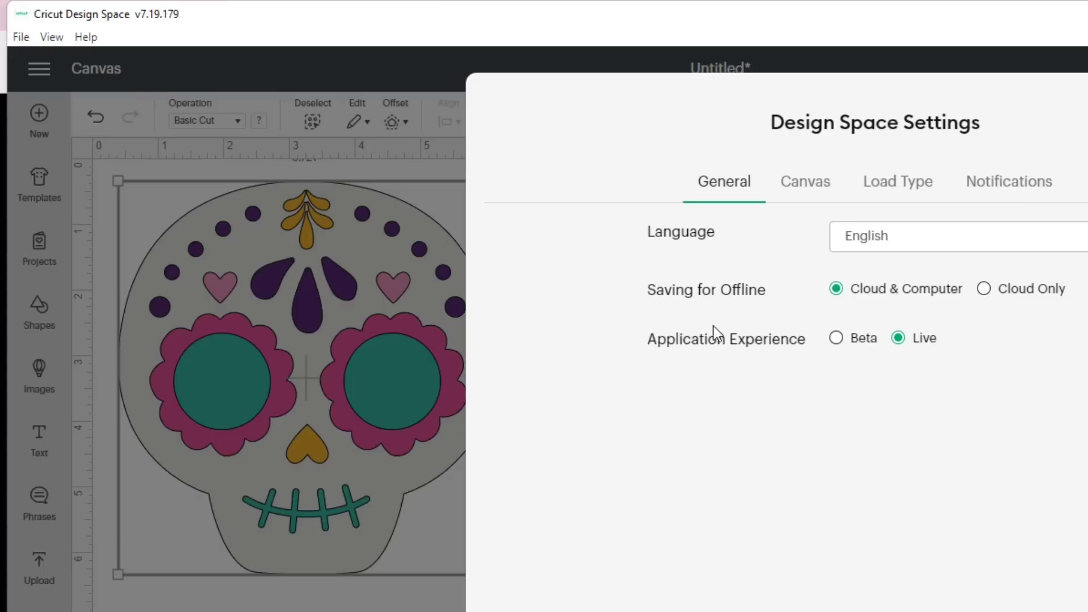
click(836, 339)
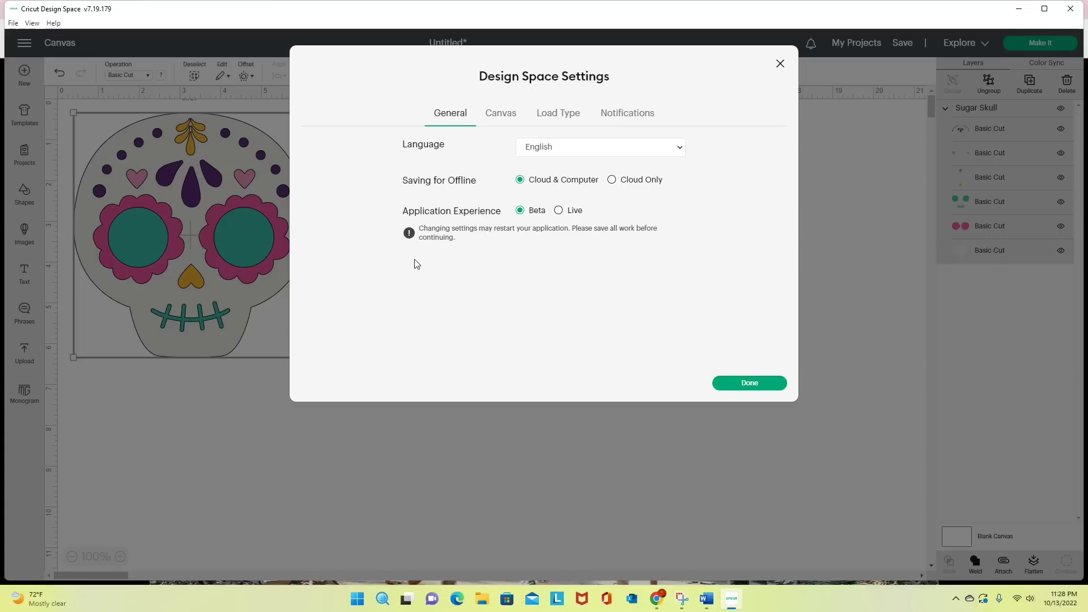
click(749, 383)
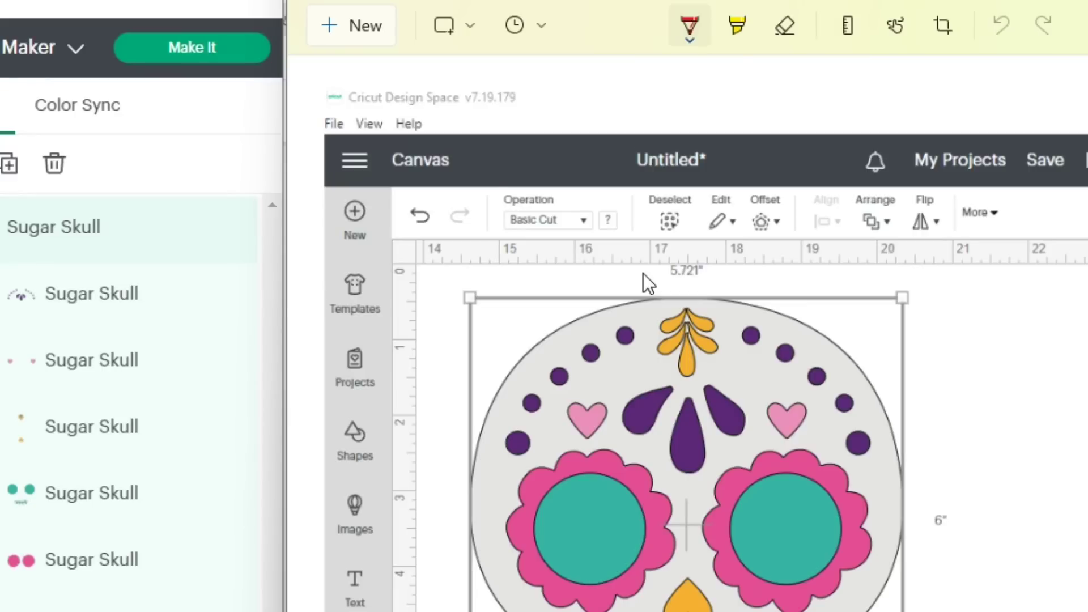
In Snipping Tool, circle the Design Space version label on the older interface's screenshot with the red pen
mouse_move(419, 115)
mouse_down()
mouse_move(527, 102)
mouse_move(502, 65)
mouse_move(396, 68)
mouse_up()
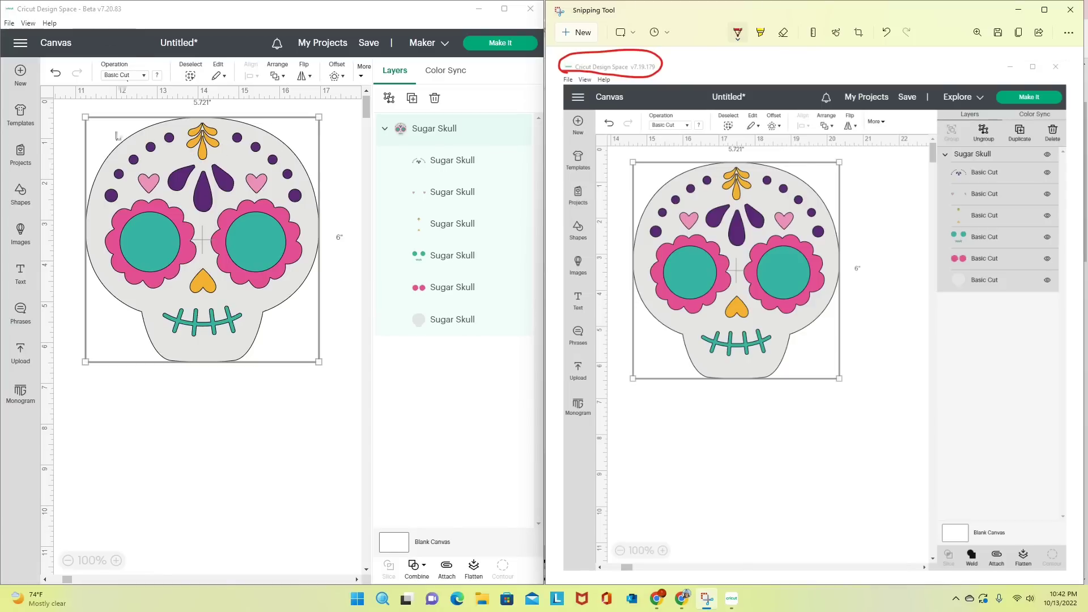
Switch to Design Space Beta and examine how the Sugar Skull group and its individual layers are named and highlighted when selected
click(437, 146)
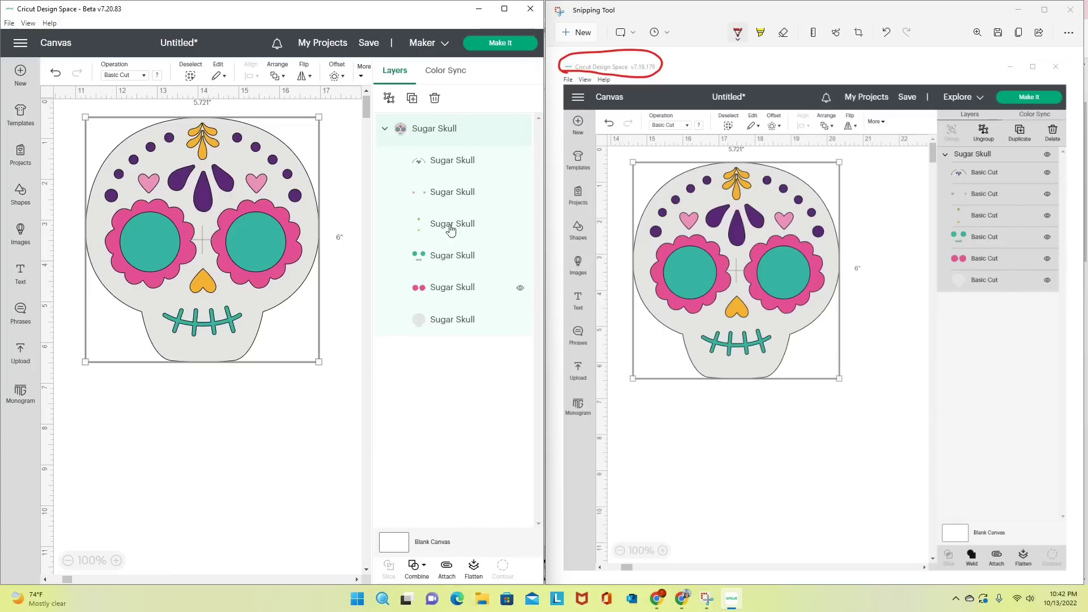
click(300, 400)
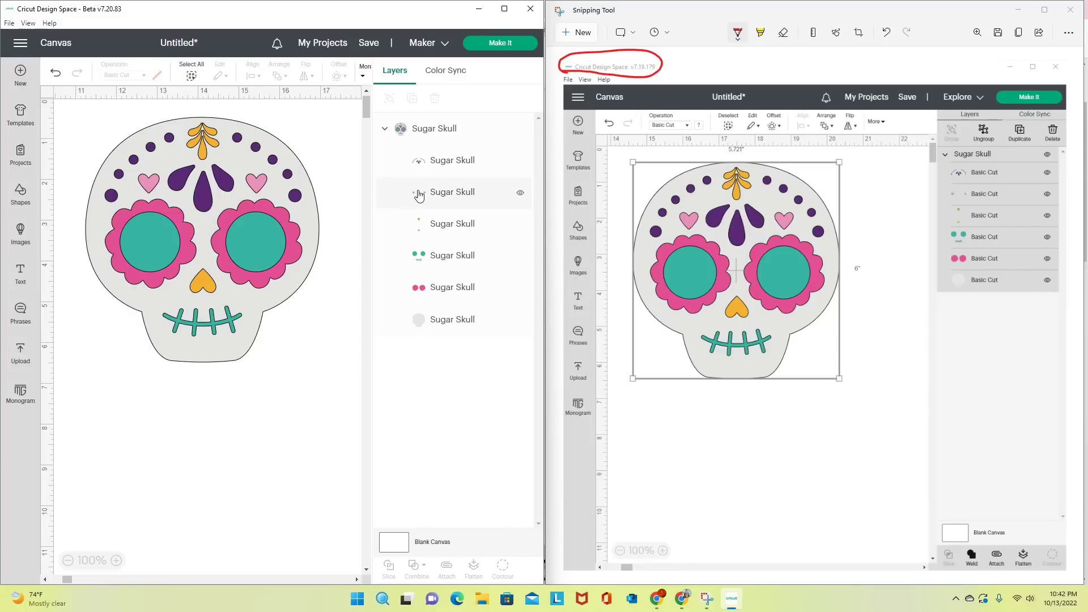
click(442, 133)
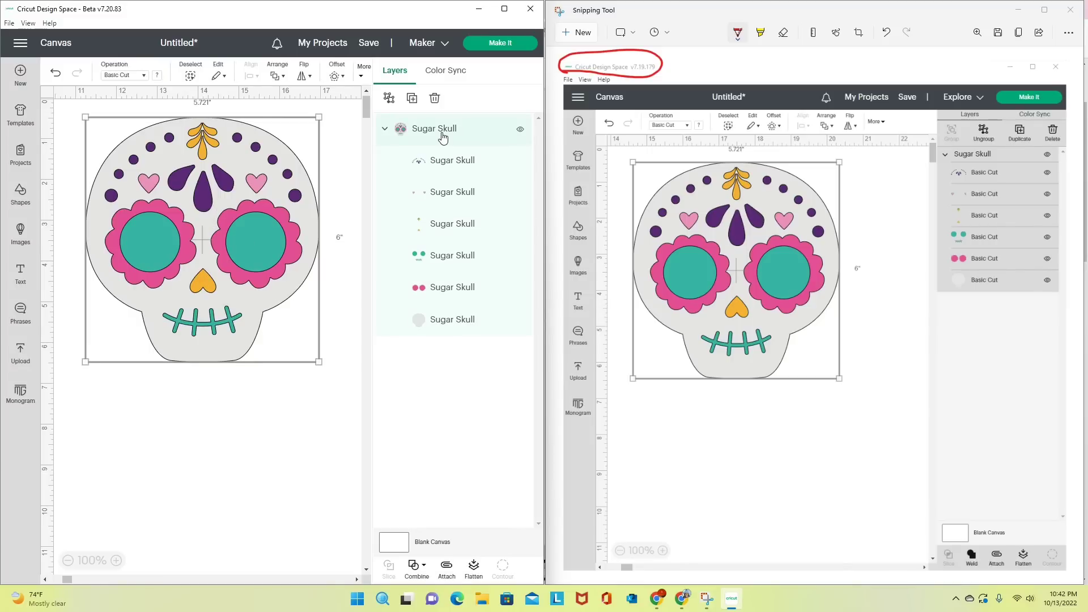
click(453, 163)
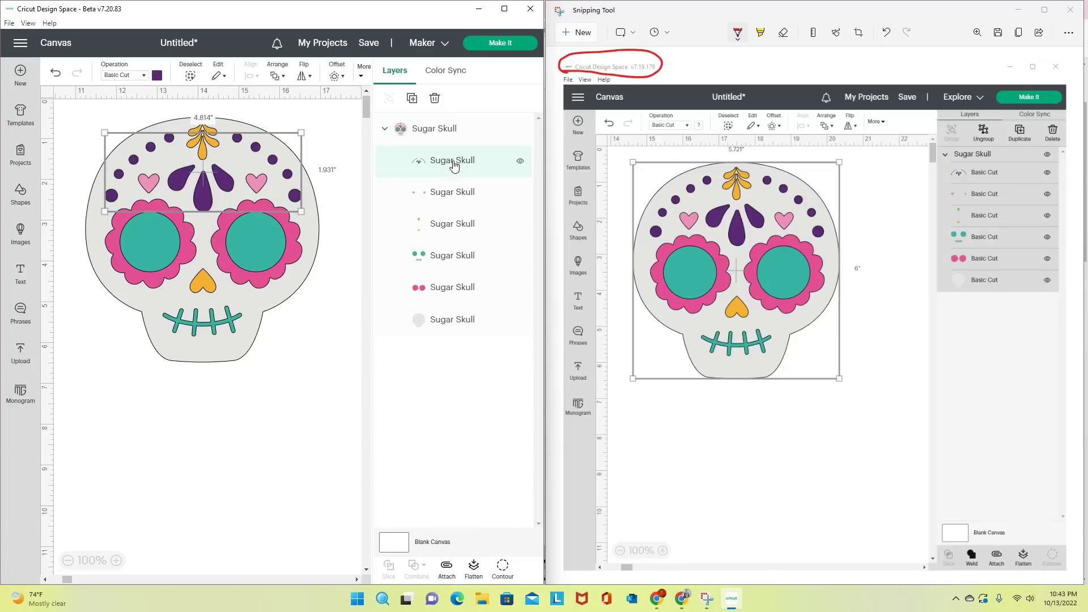
click(451, 193)
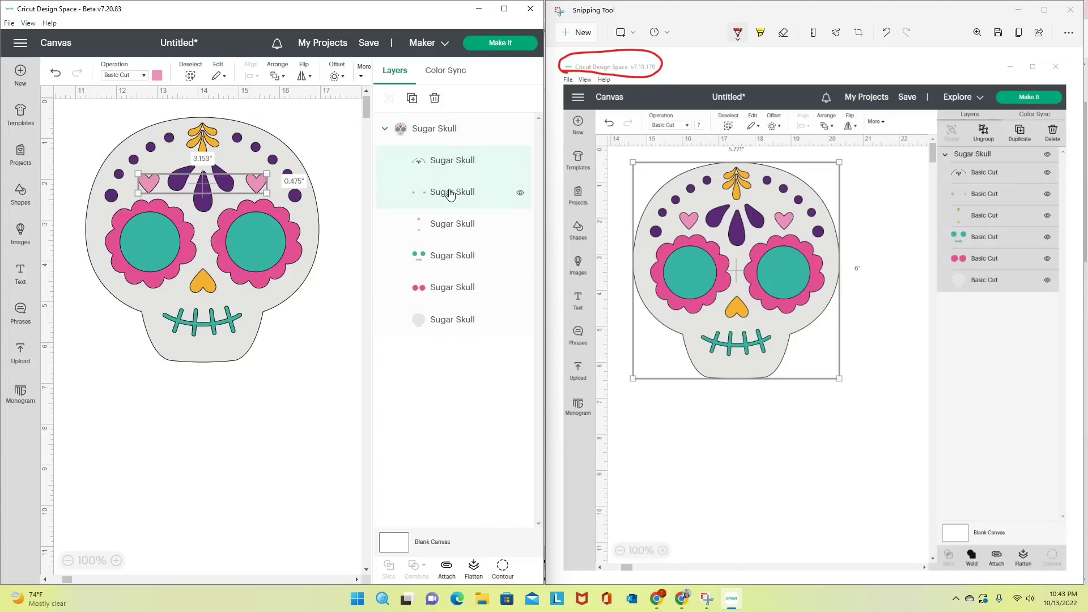
click(450, 227)
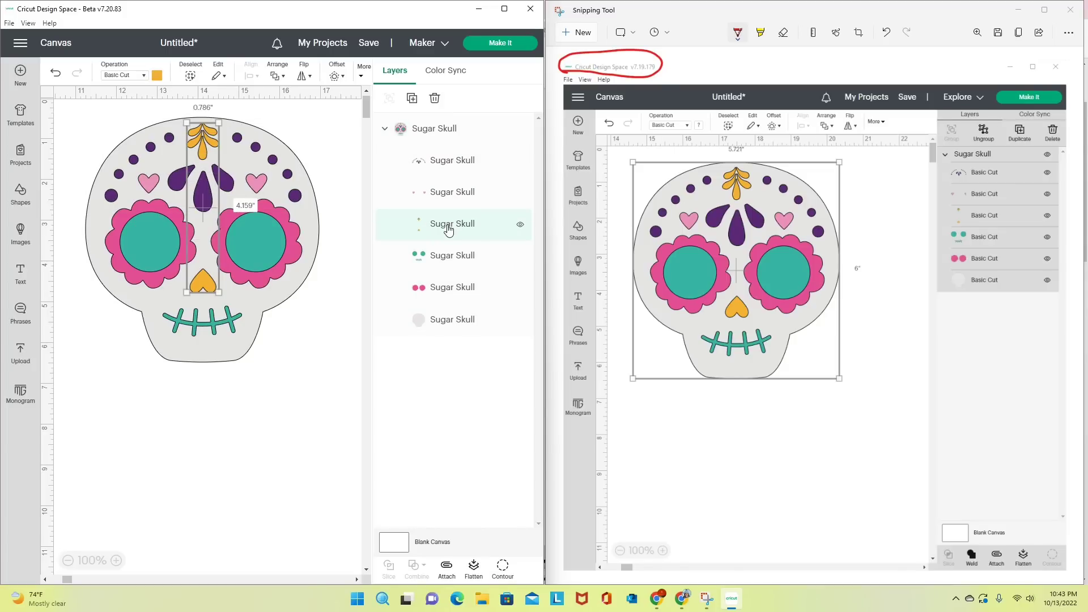
click(443, 260)
click(439, 298)
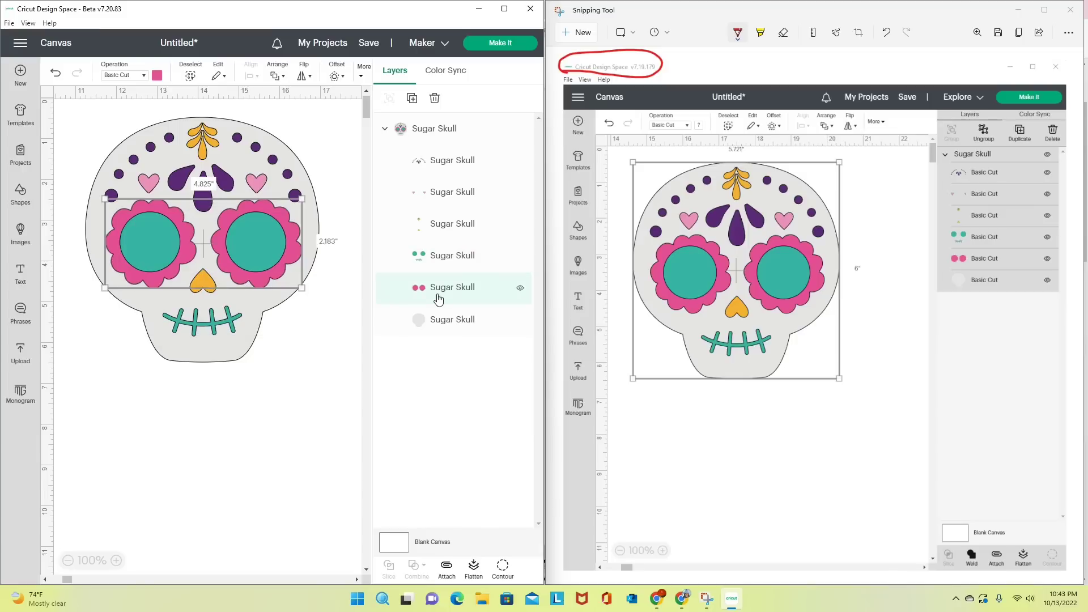
click(440, 320)
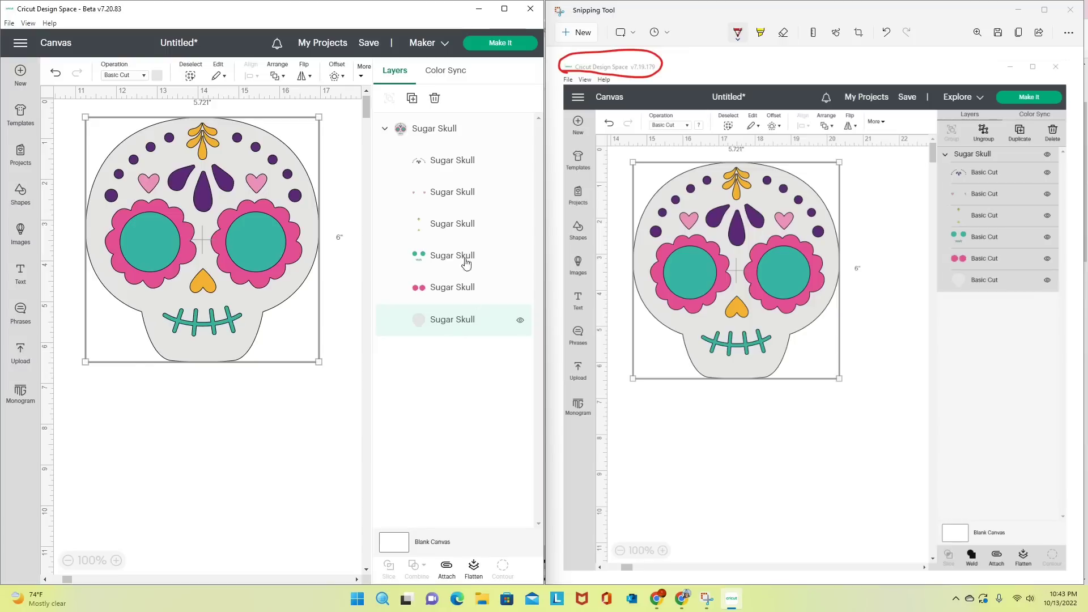
click(316, 403)
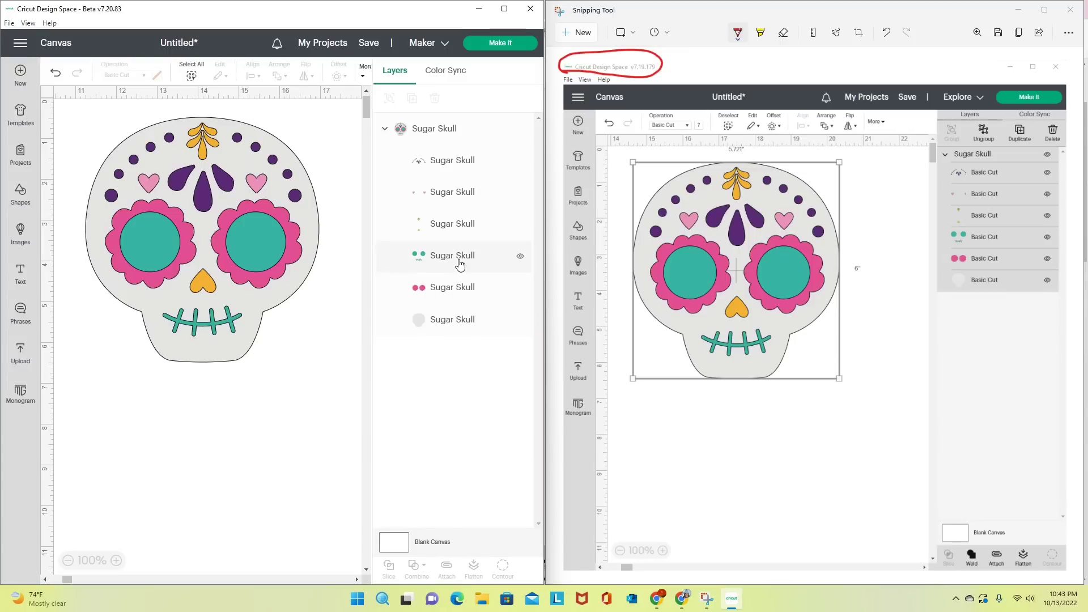
Ungroup the sugar skull and check a few of its separate layers
click(281, 218)
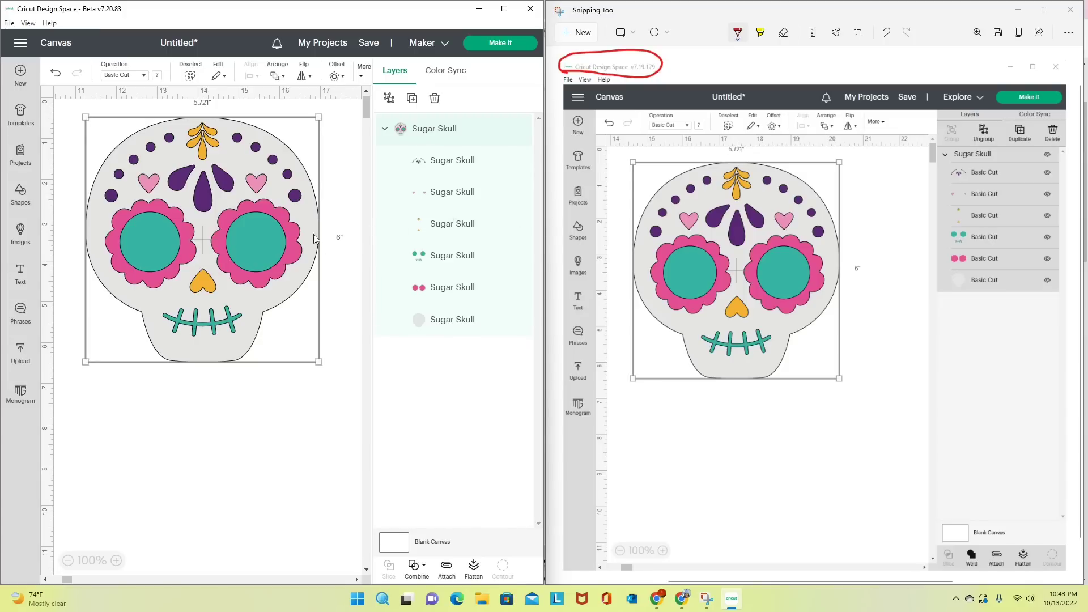
click(388, 100)
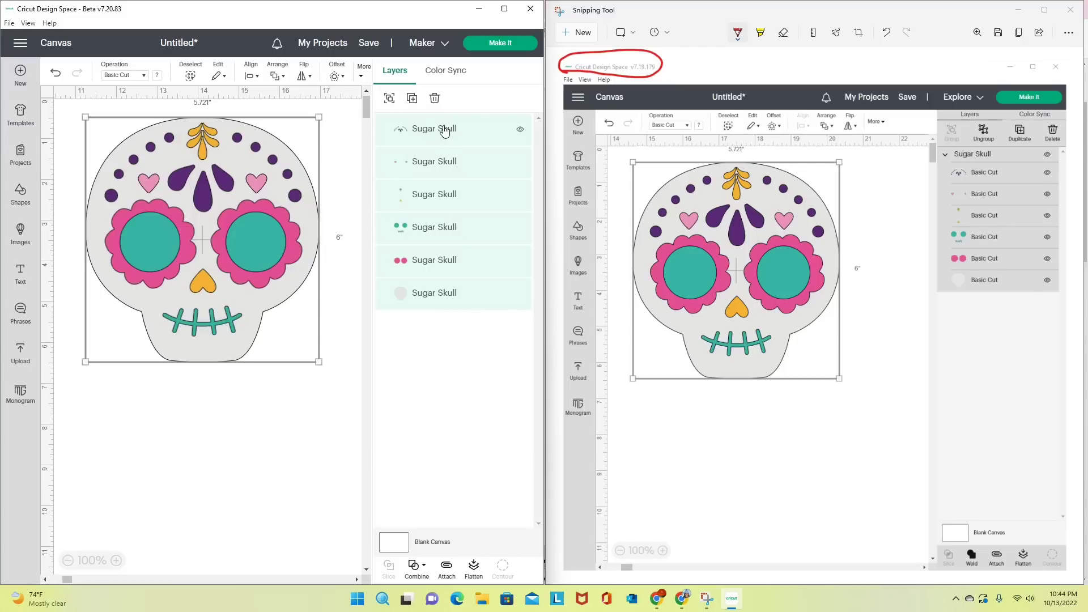
click(447, 228)
click(445, 303)
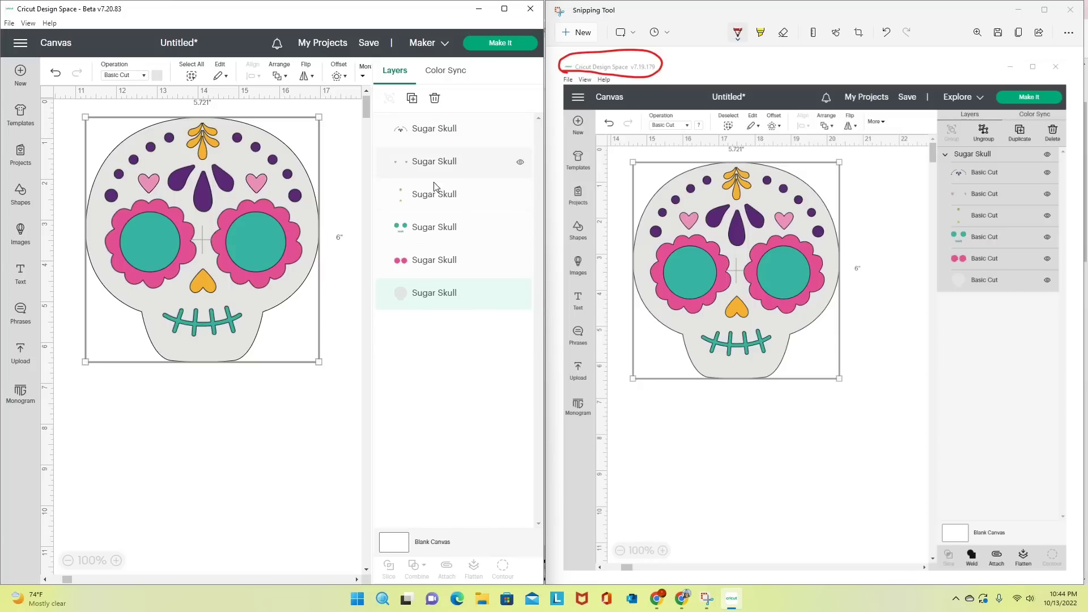
click(285, 406)
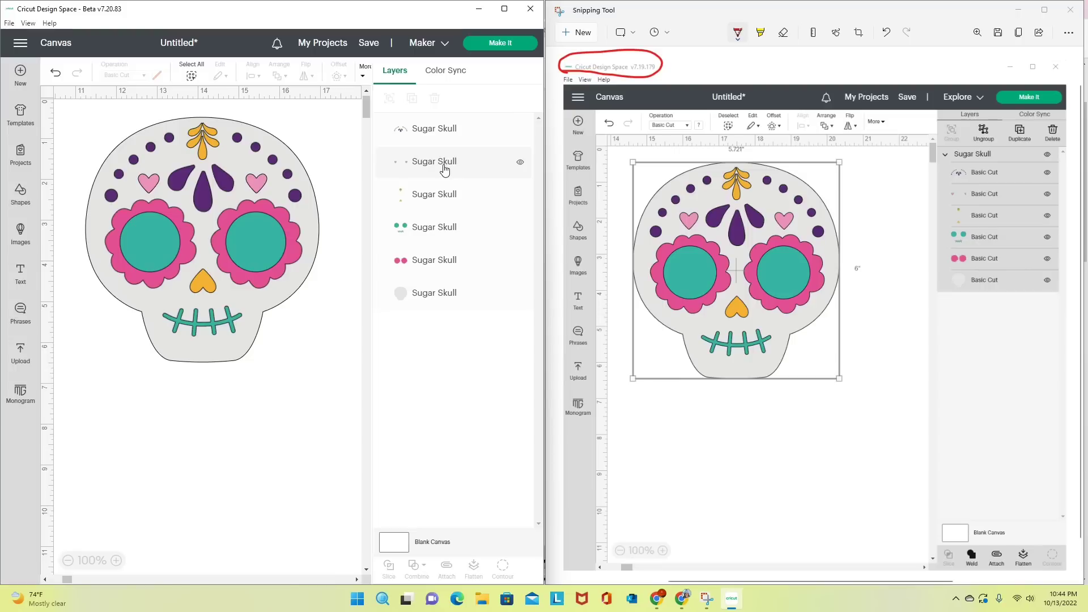
Rename the layer with the purple dots and petals as "purple"
click(448, 140)
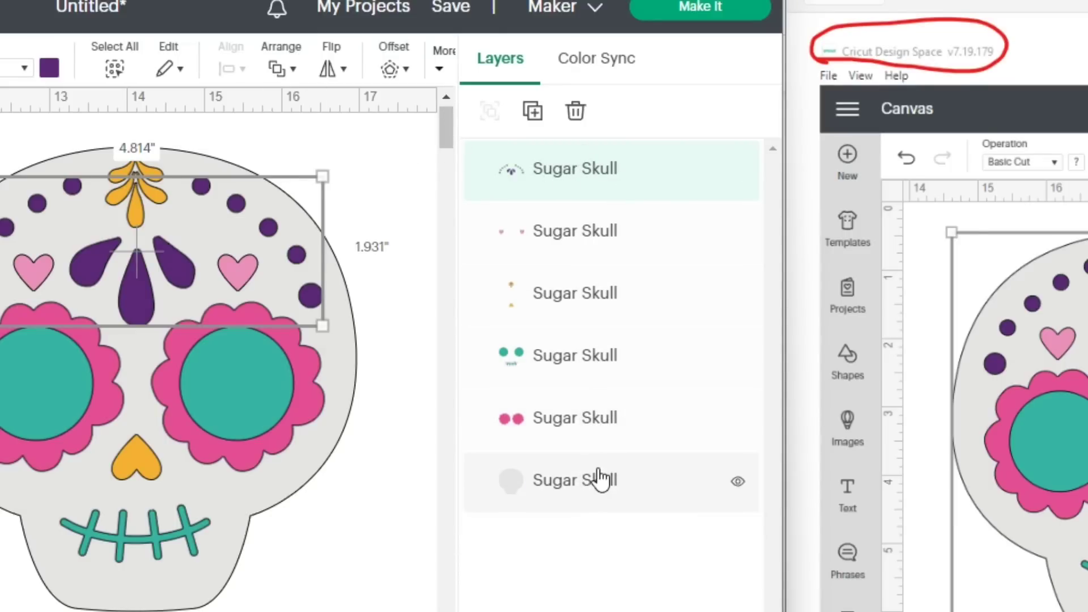
right_click(605, 177)
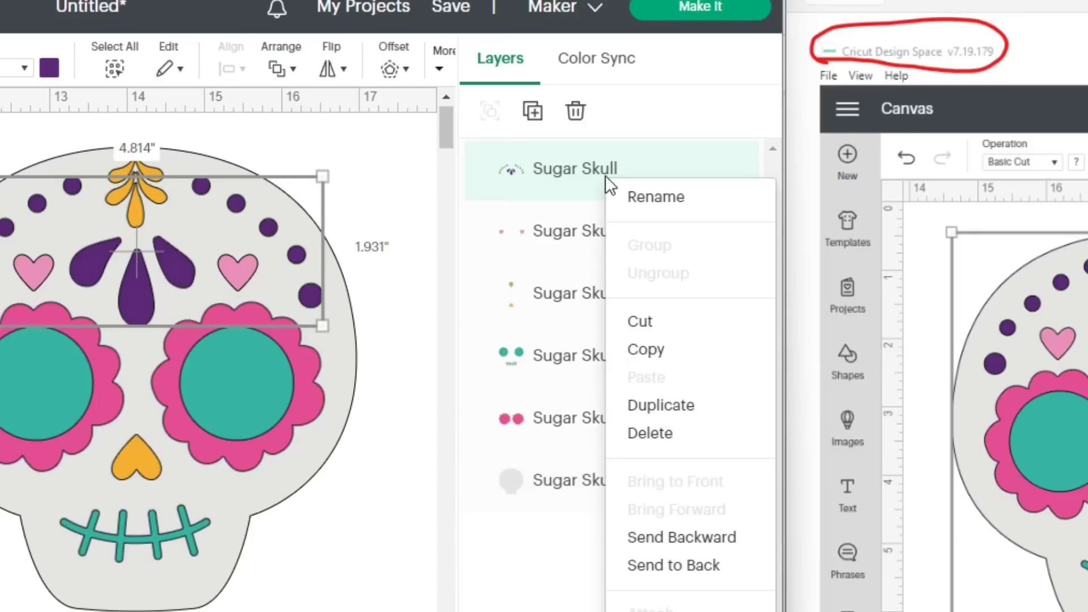
click(663, 208)
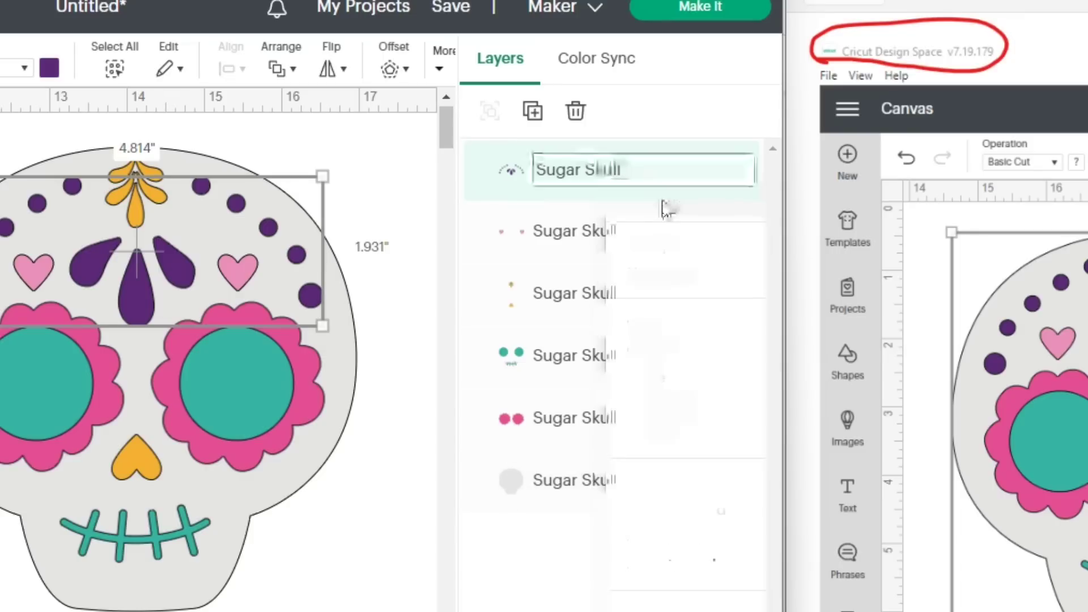
text(purple)
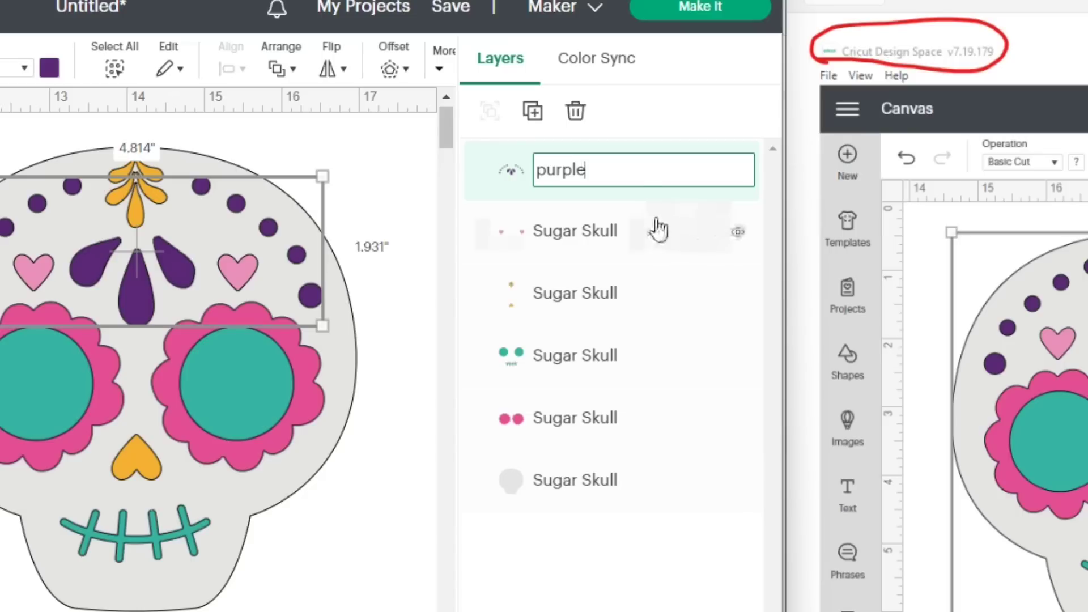
Rename the layer with the two small hearts as "light pink"
click(592, 233)
right_click(592, 233)
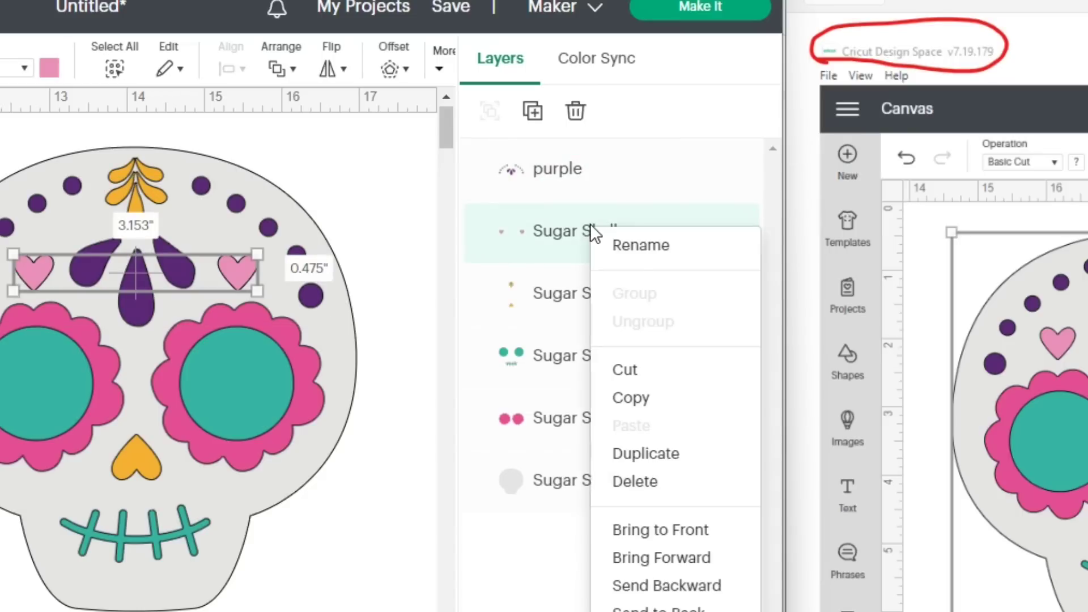
click(651, 241)
text(light pink)
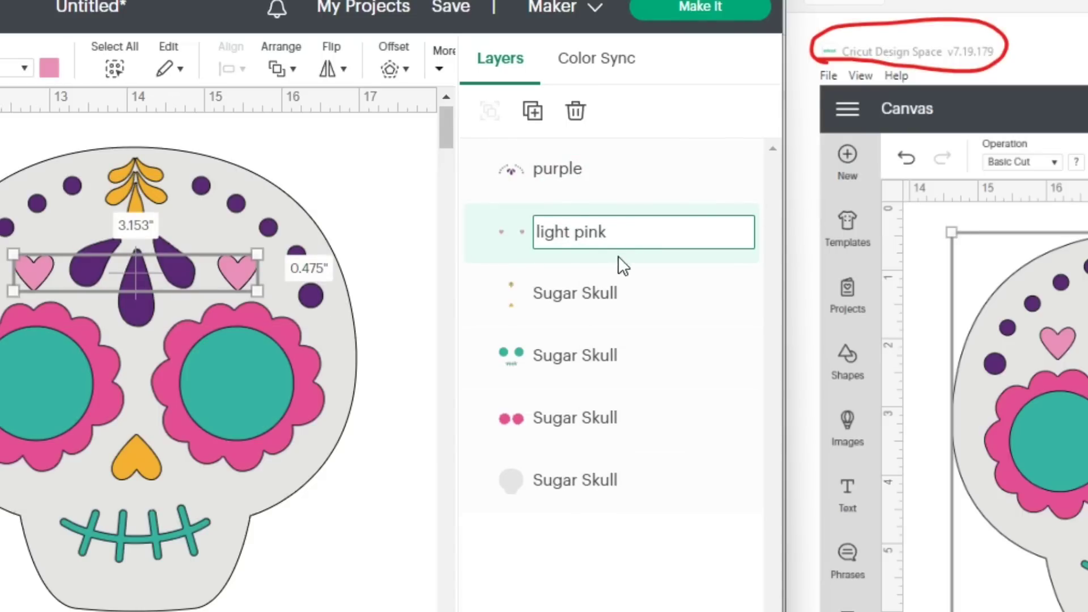
Rename the layer with the forehead leaves and nose as "orange"
click(591, 292)
right_click(591, 292)
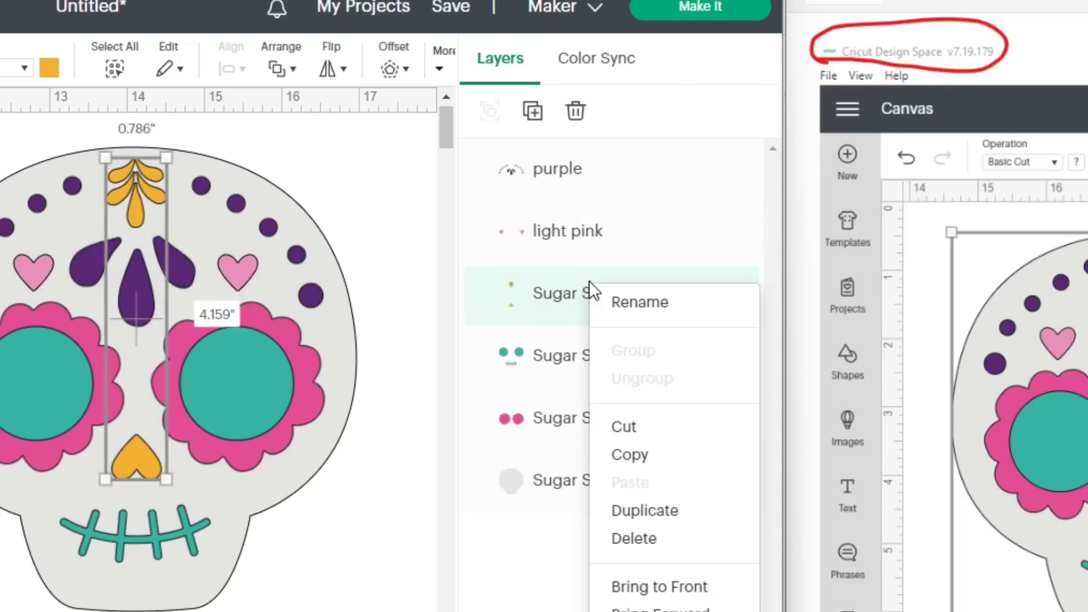
click(636, 300)
text(orange)
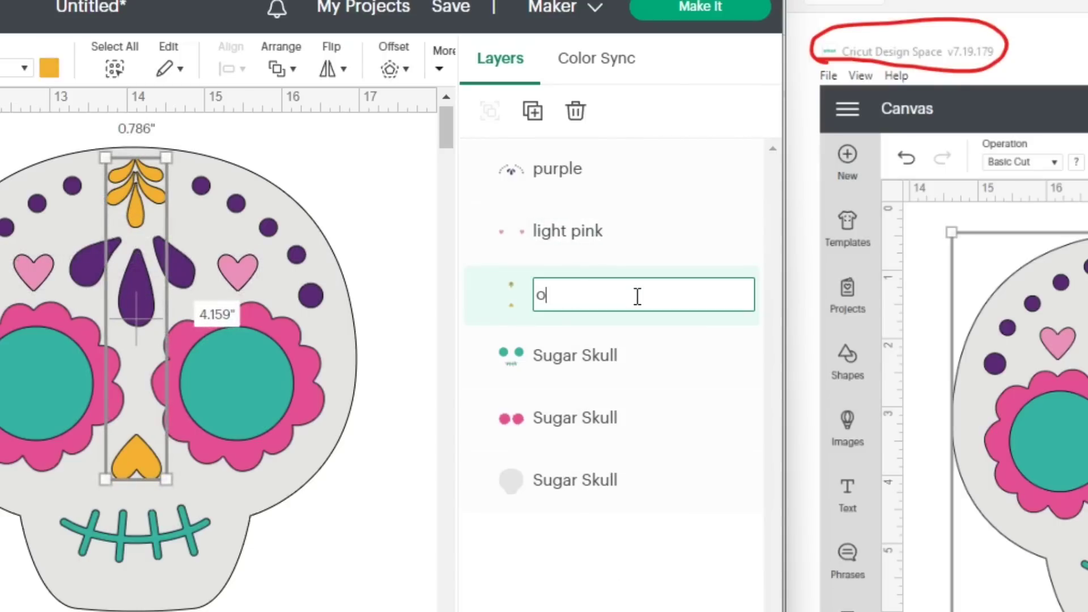
Rename the layer with the teal eye circles and stitched mouth as "green"
click(552, 371)
right_click(553, 367)
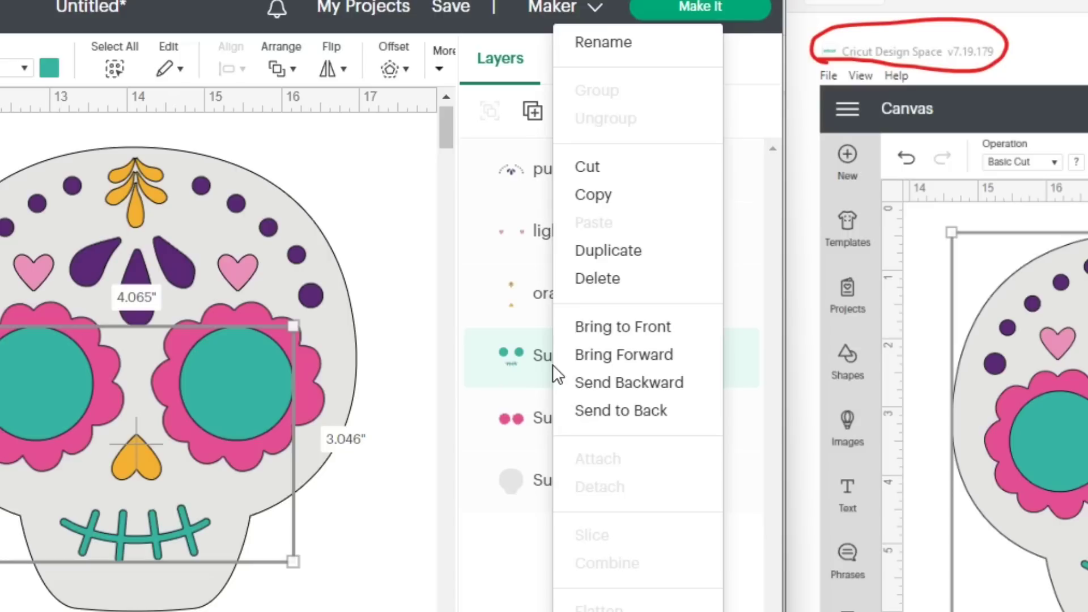
click(606, 42)
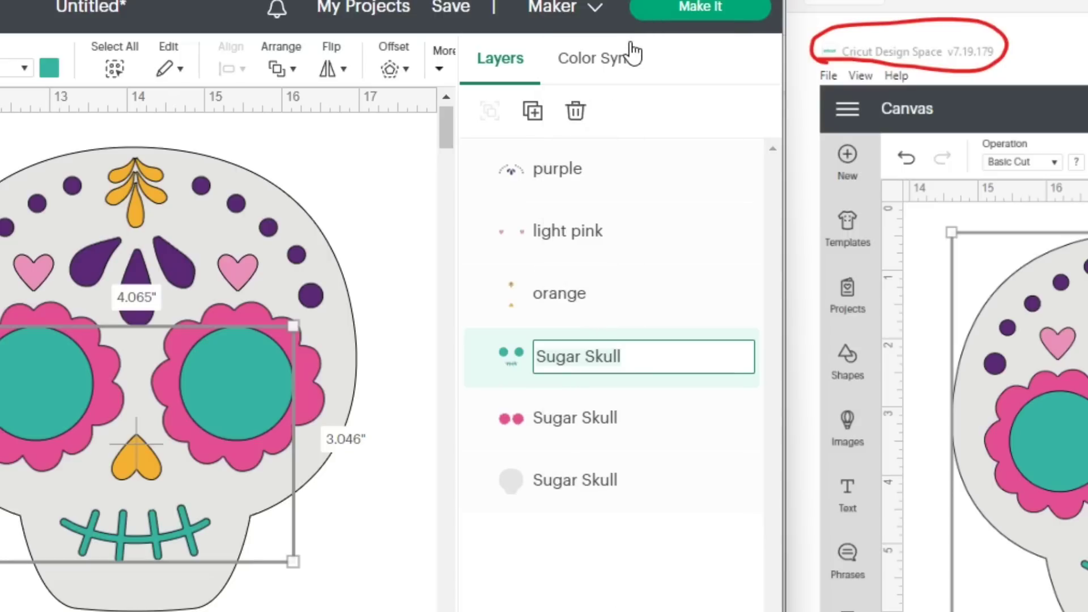
text(green)
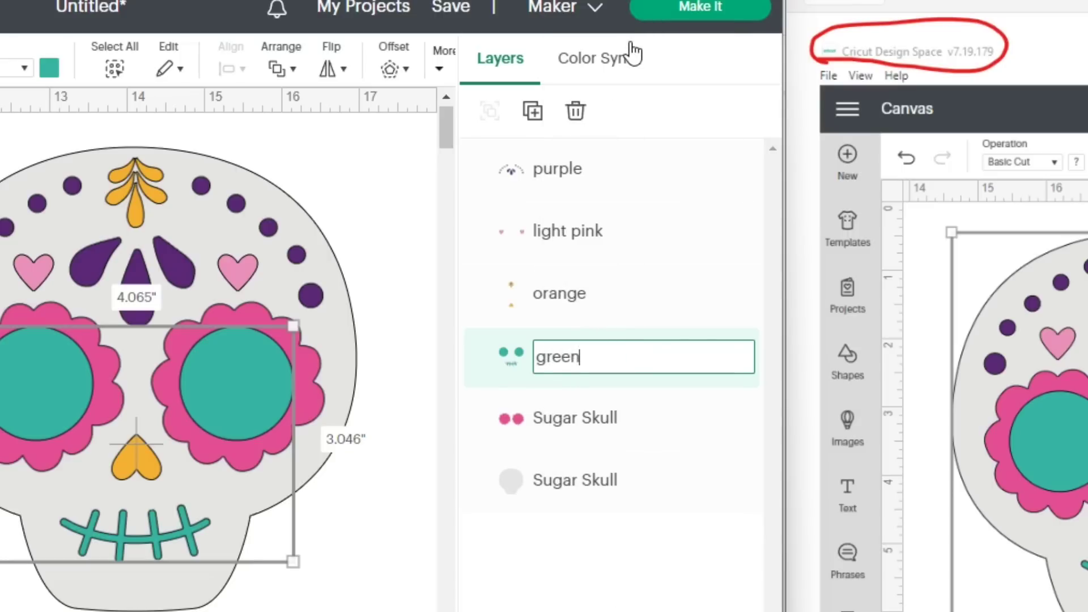
Rename the layer with the two scalloped eye flowers as "dark pink"
click(574, 420)
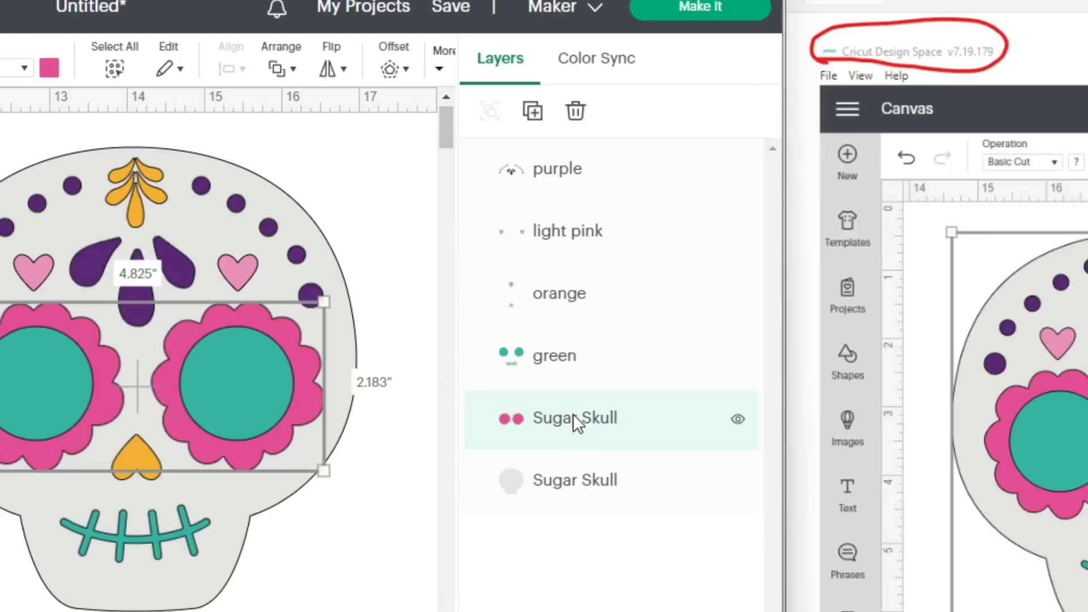
right_click(573, 417)
click(636, 92)
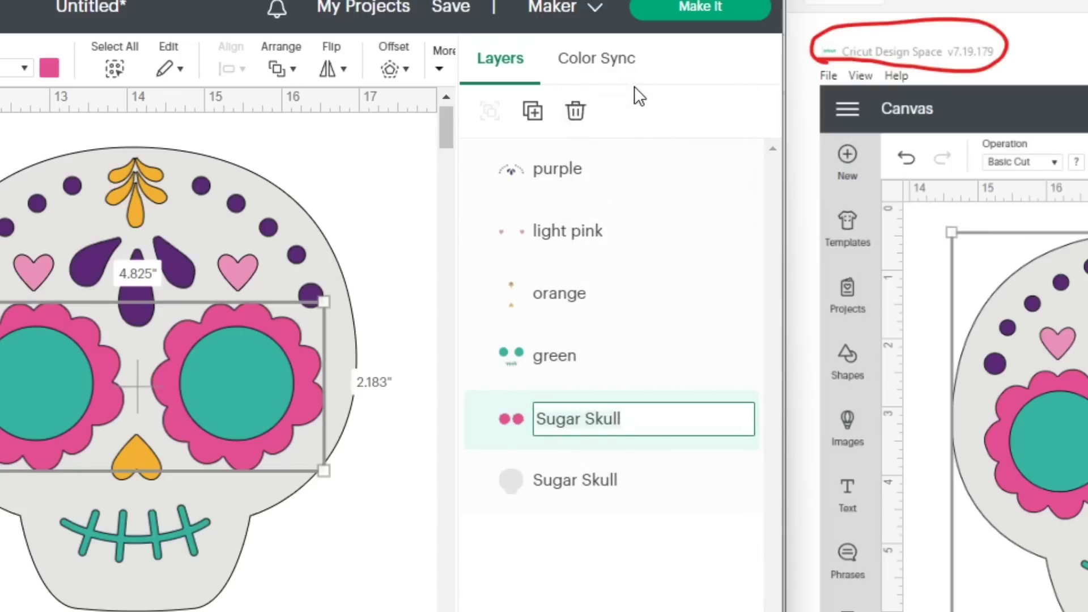
text(dark p)
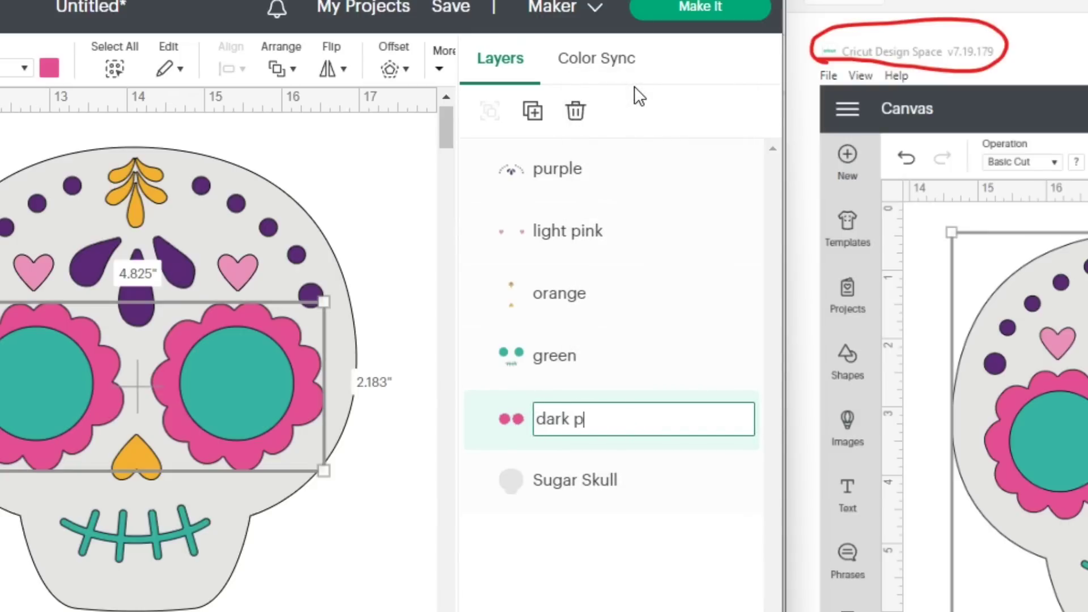
text(ink)
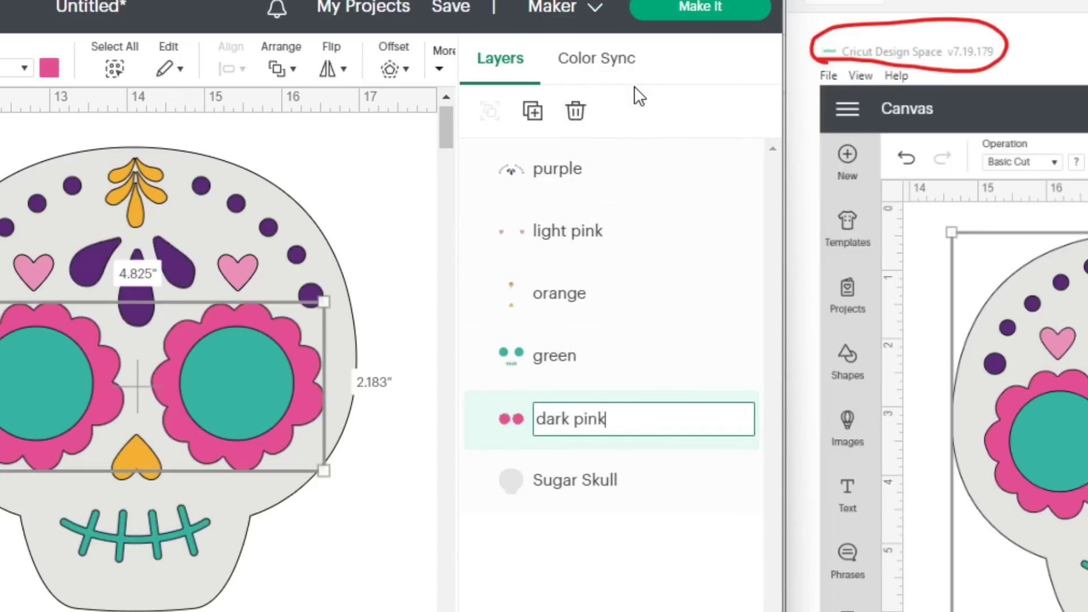
Select the gray skull base layer and look over the commands available for it
click(565, 498)
right_click(566, 494)
click(510, 563)
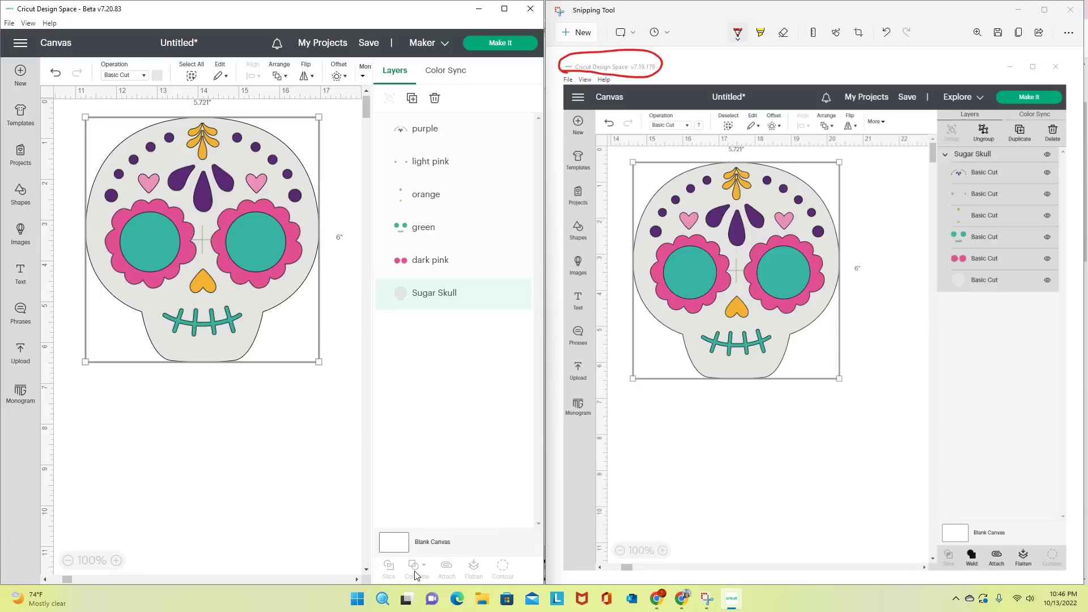
Select different parts of the skull on the canvas to check the available layer operations, and finish with everything deselected
click(296, 499)
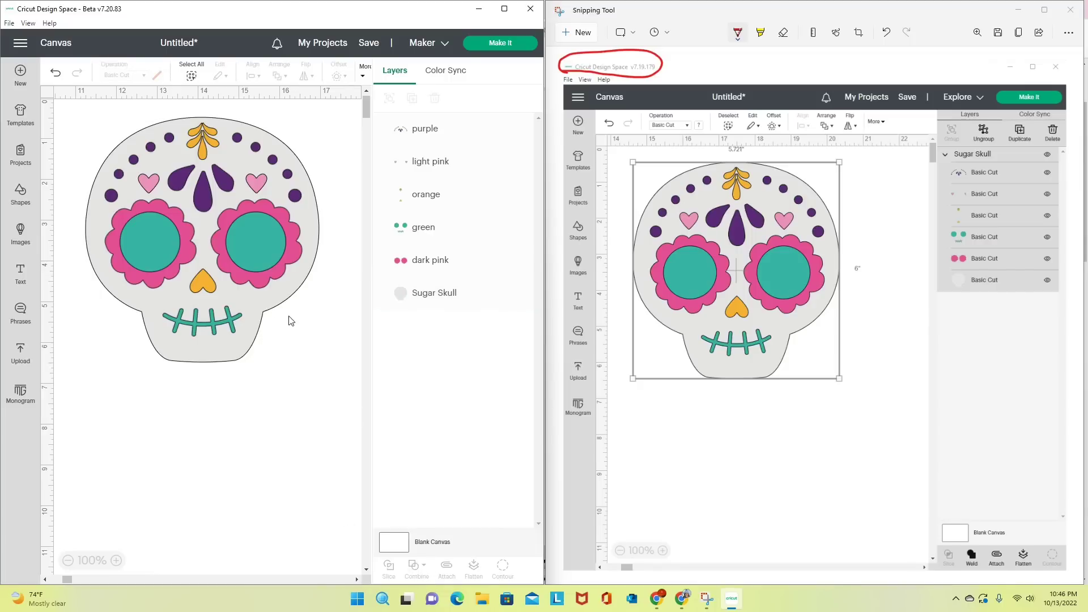
click(275, 264)
click(266, 382)
click(262, 199)
click(254, 334)
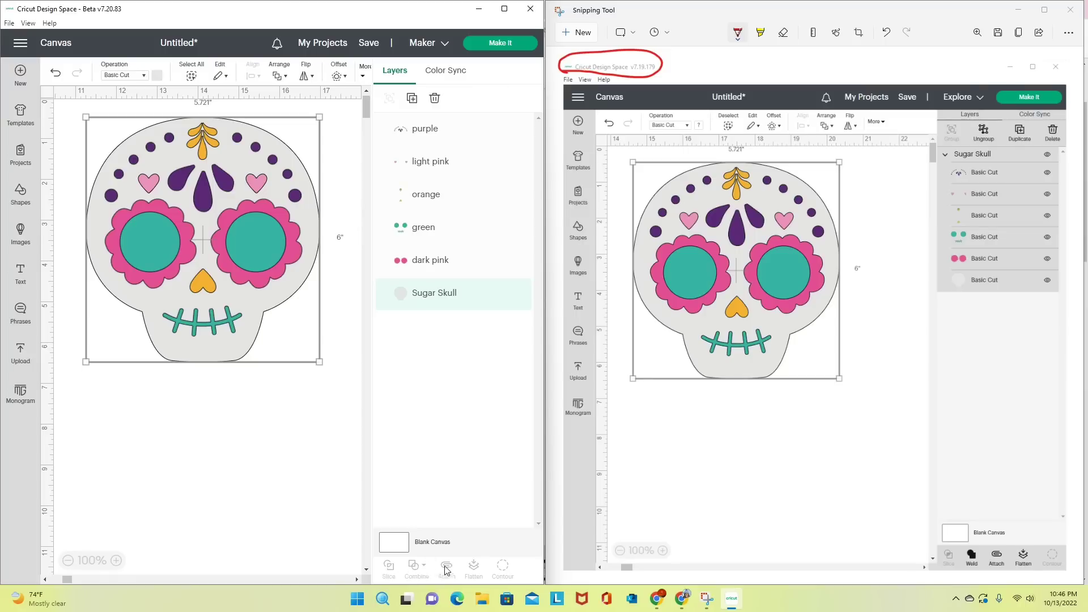
click(270, 445)
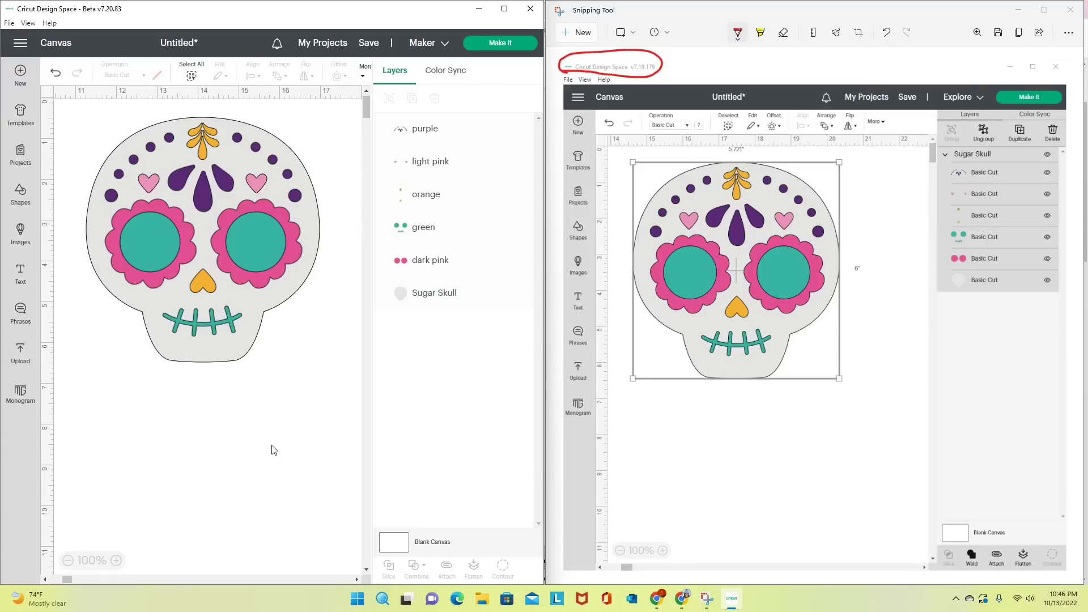